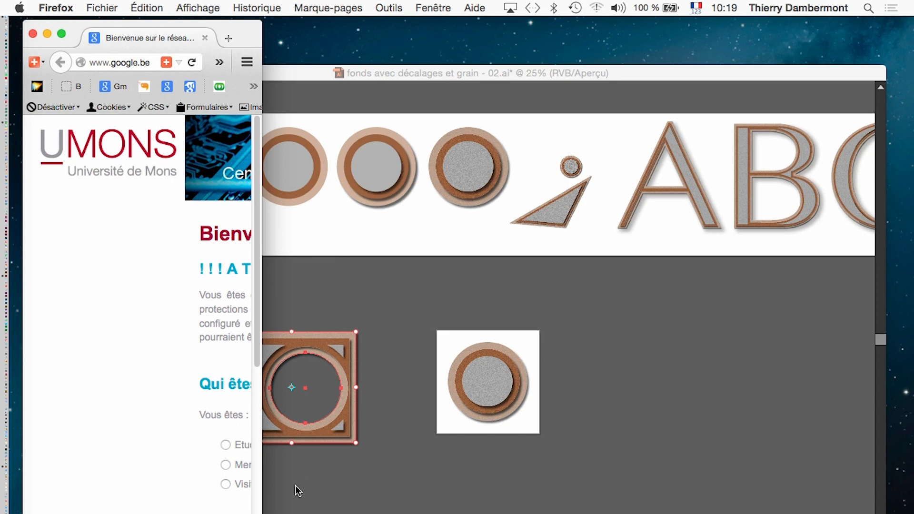
Enlarge the browser window, search the web for "wikipedia adobe illustrator" and open the French Wikipedia article on Adobe Illustrator
{"action": "left_click", "coordinate": [61, 34]}
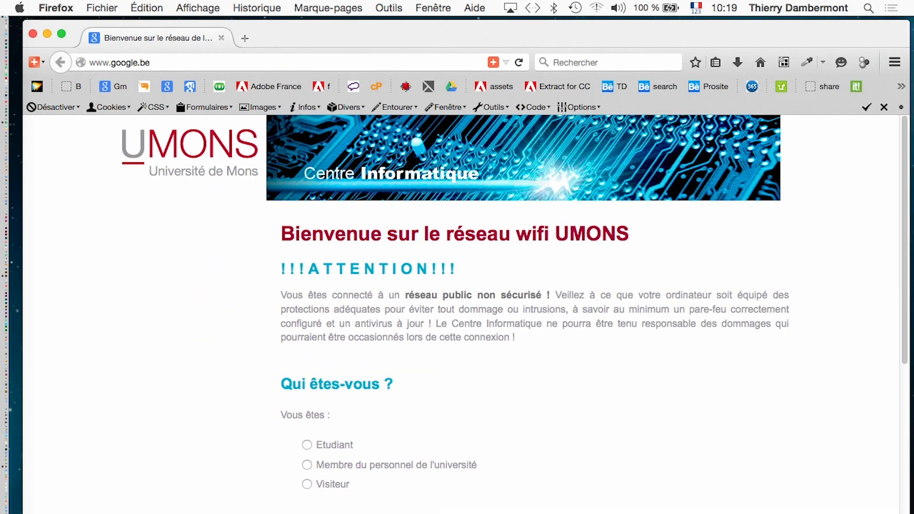
{"action": "left_click", "coordinate": [569, 62]}
{"action": "type", "text": "w"}
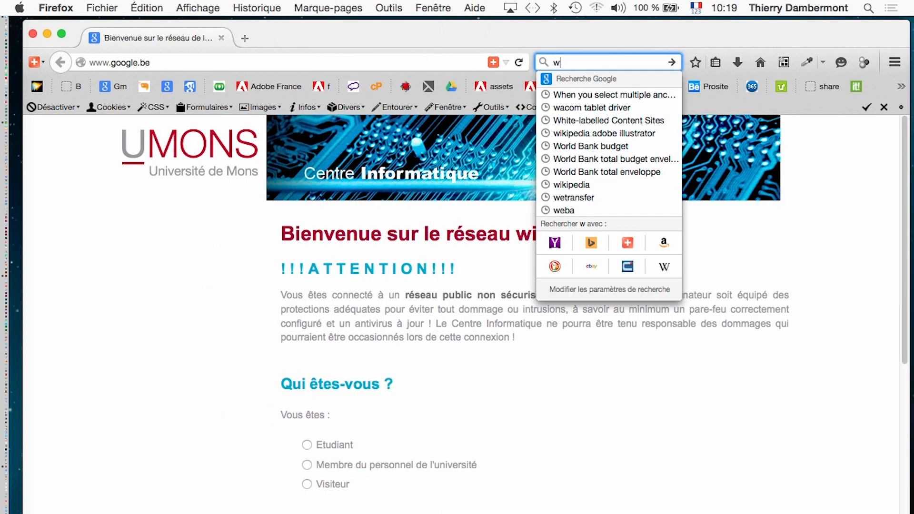
{"action": "type", "text": "ikipe"}
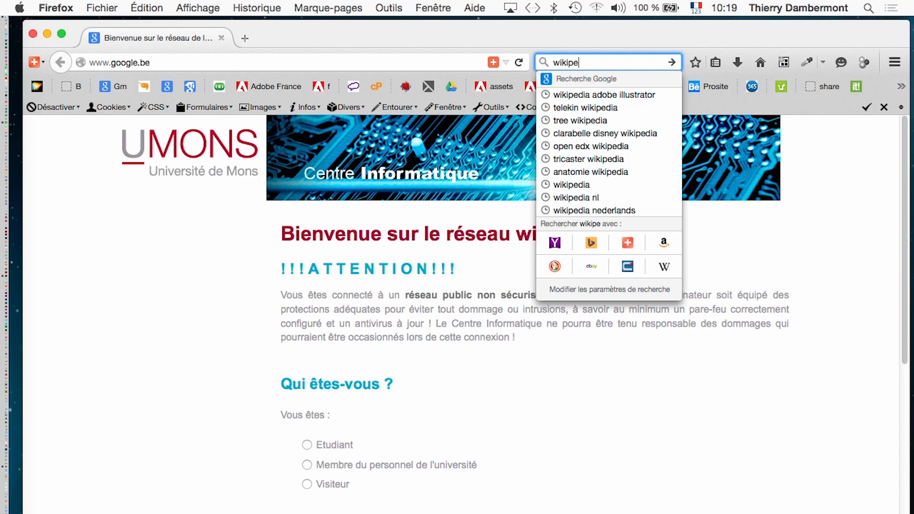
{"action": "type", "text": "dia adobe illustrator"}
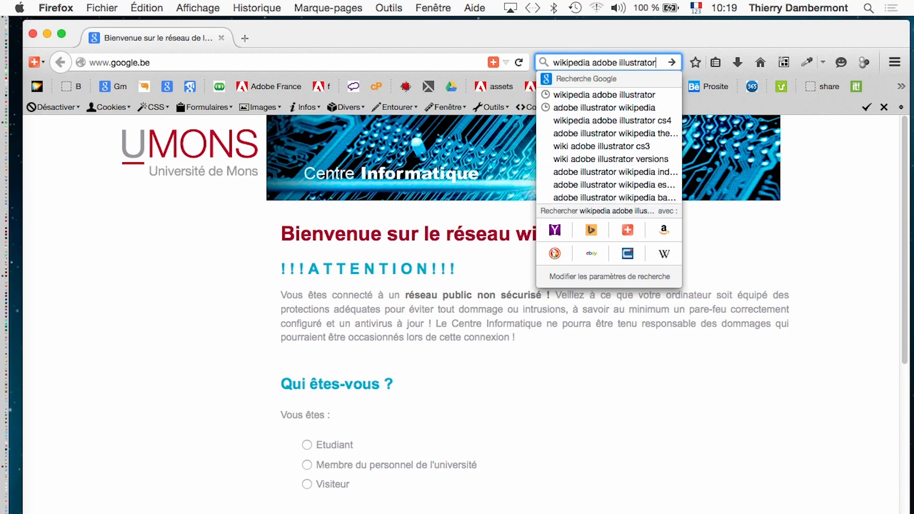
{"action": "key", "text": "Return"}
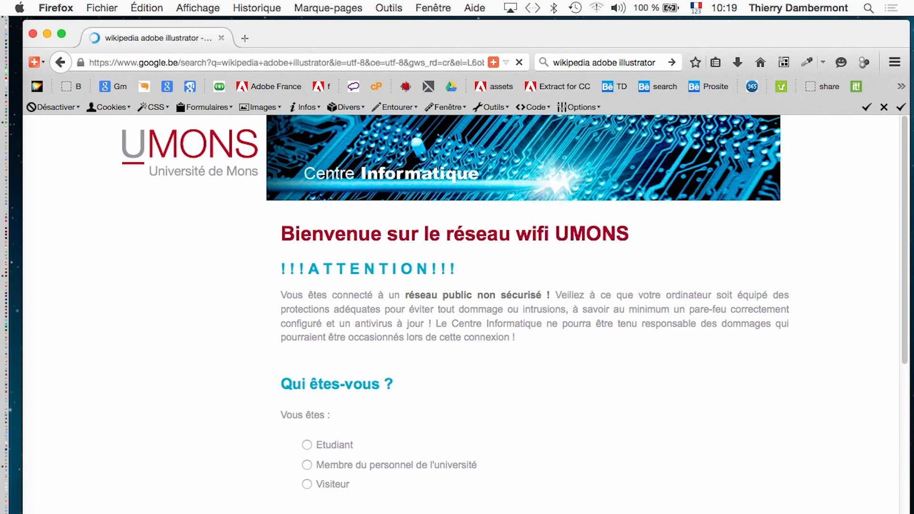
{"action": "left_click", "coordinate": [240, 246]}
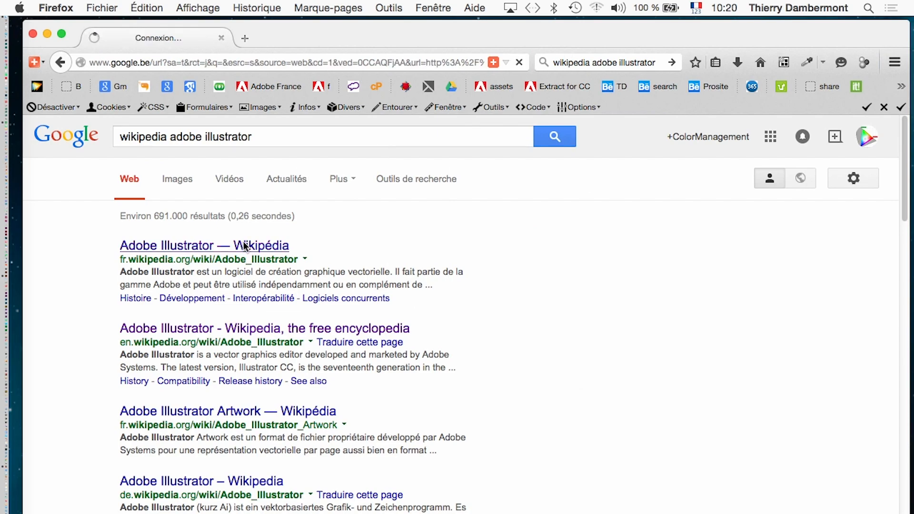
Look through the successive versions table under Développement and switch the Wikipedia article to its English version
{"action": "scroll", "coordinate": [470, 380], "scroll_direction": "down", "scroll_amount": 15}
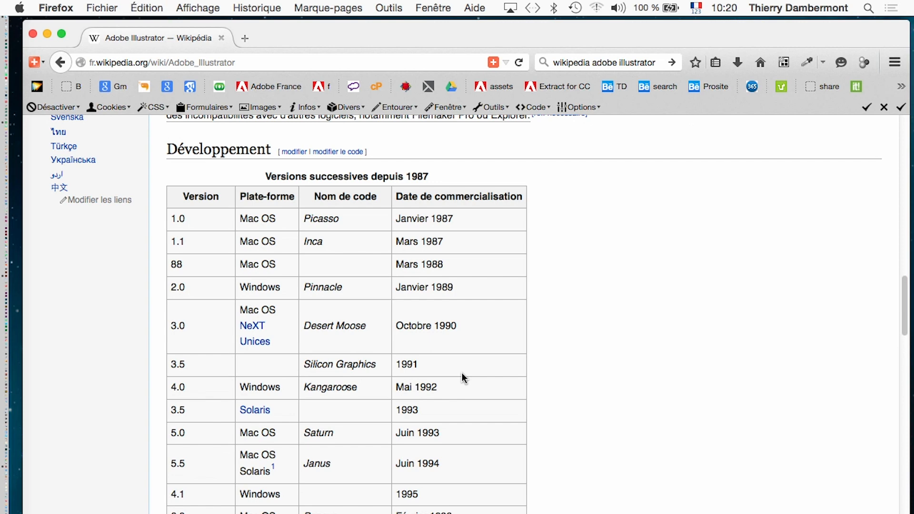
{"action": "key", "text": "End"}
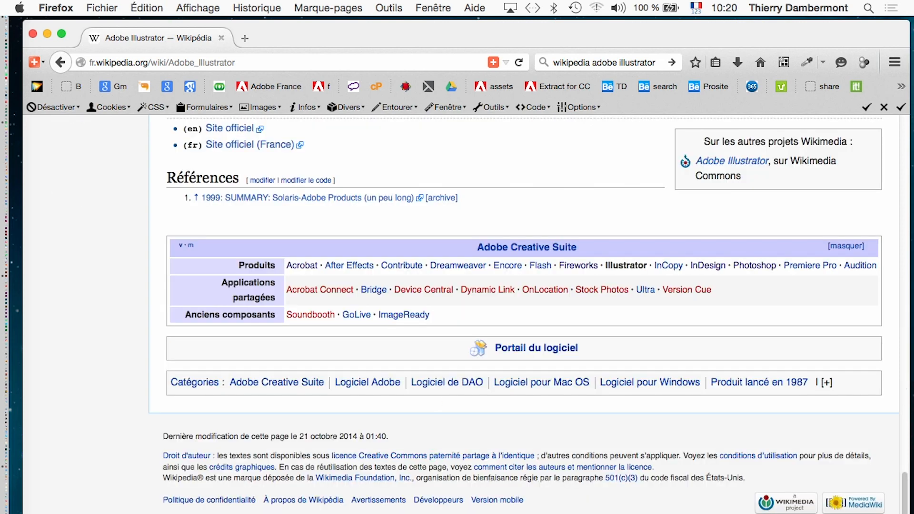
{"action": "scroll", "coordinate": [276, 371], "scroll_direction": "up", "scroll_amount": 10}
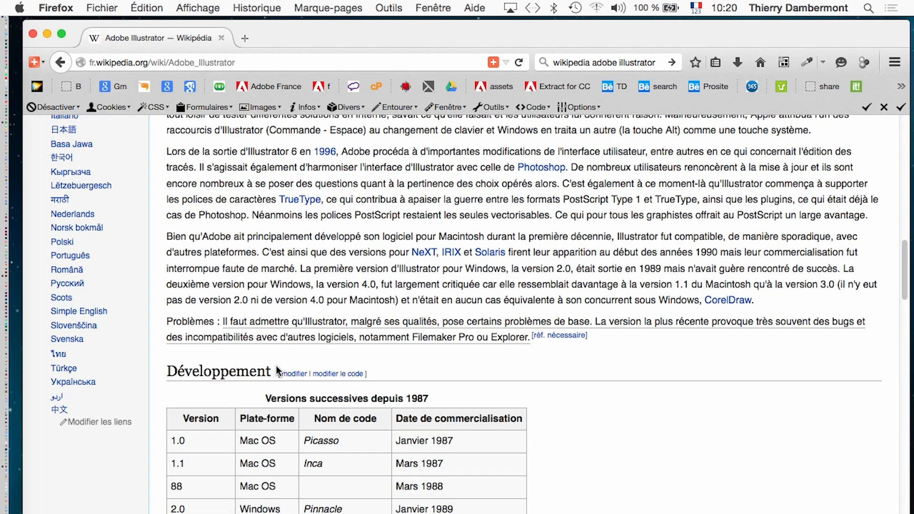
{"action": "scroll", "coordinate": [277, 371], "scroll_direction": "up", "scroll_amount": 8}
{"action": "left_click", "coordinate": [64, 417]}
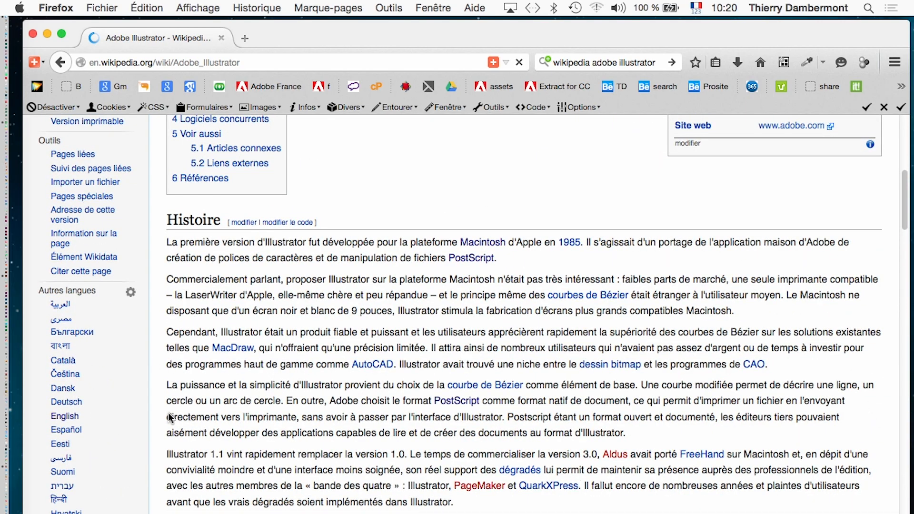
Find "pathfinder" in the English article and examine the Release history table's early versions, dates and notable features
{"action": "scroll", "coordinate": [568, 409], "scroll_direction": "down", "scroll_amount": 15}
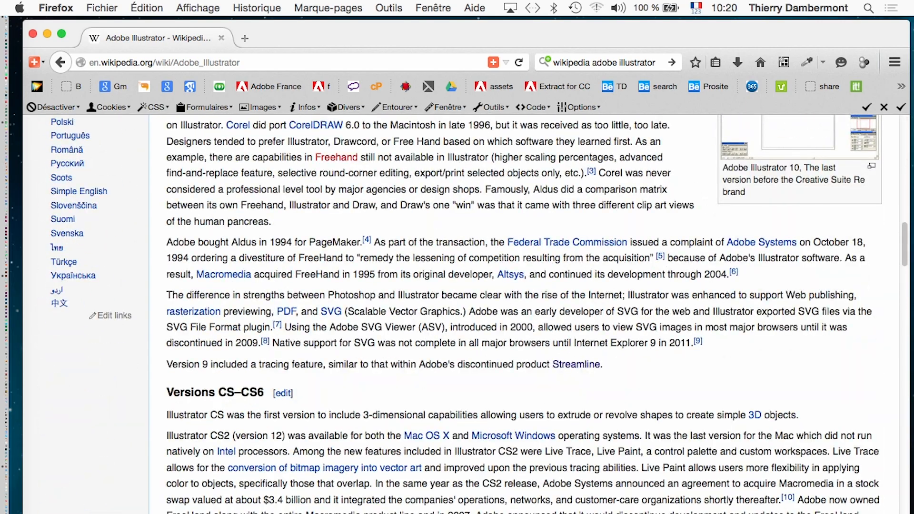
{"action": "key", "text": "Return"}
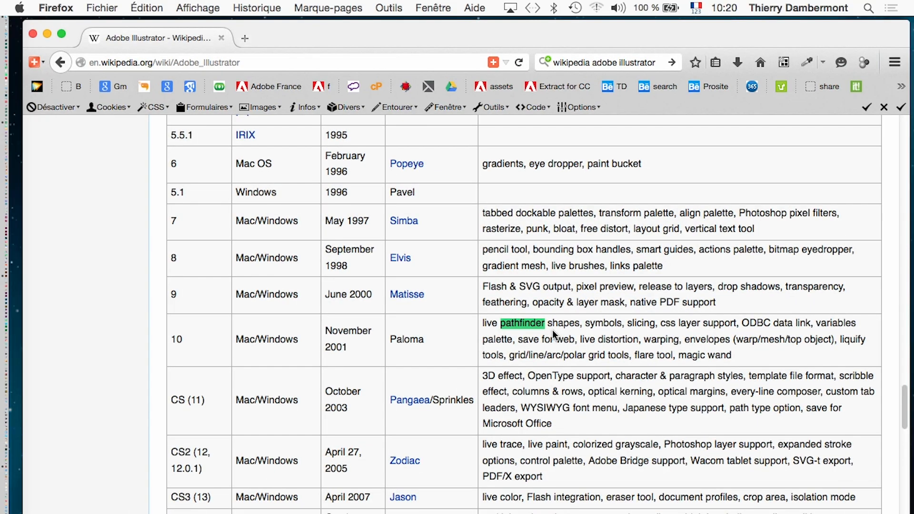
{"action": "scroll", "coordinate": [553, 335], "scroll_direction": "down", "scroll_amount": 7}
{"action": "scroll", "coordinate": [556, 381], "scroll_direction": "up", "scroll_amount": 8}
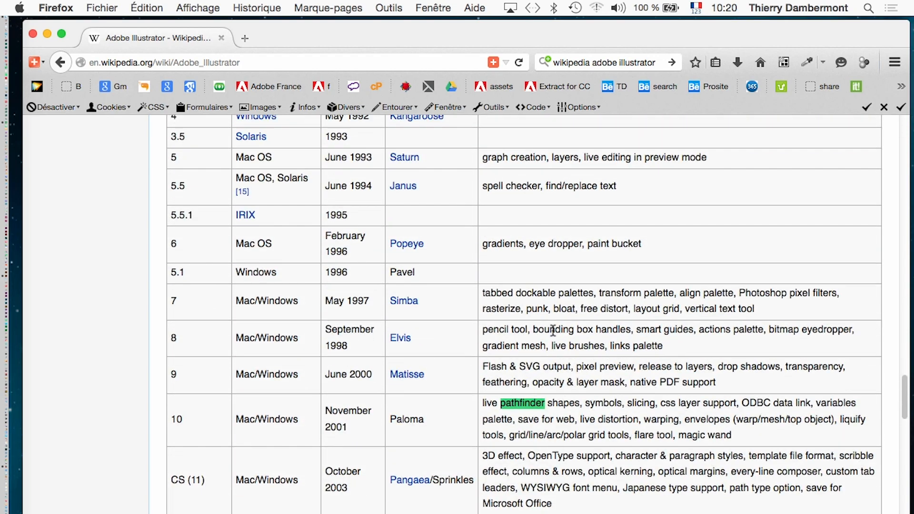
{"action": "scroll", "coordinate": [552, 329], "scroll_direction": "up", "scroll_amount": 7}
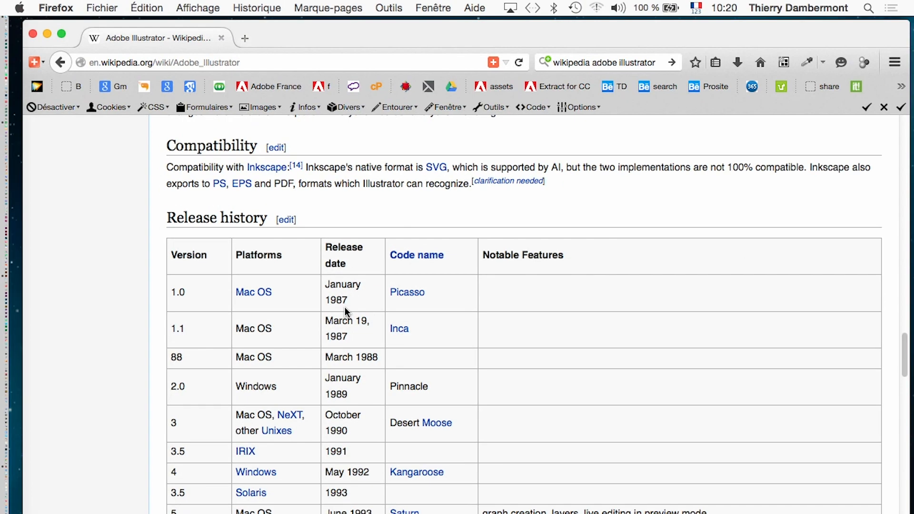
{"action": "scroll", "coordinate": [378, 343], "scroll_direction": "down", "scroll_amount": 3}
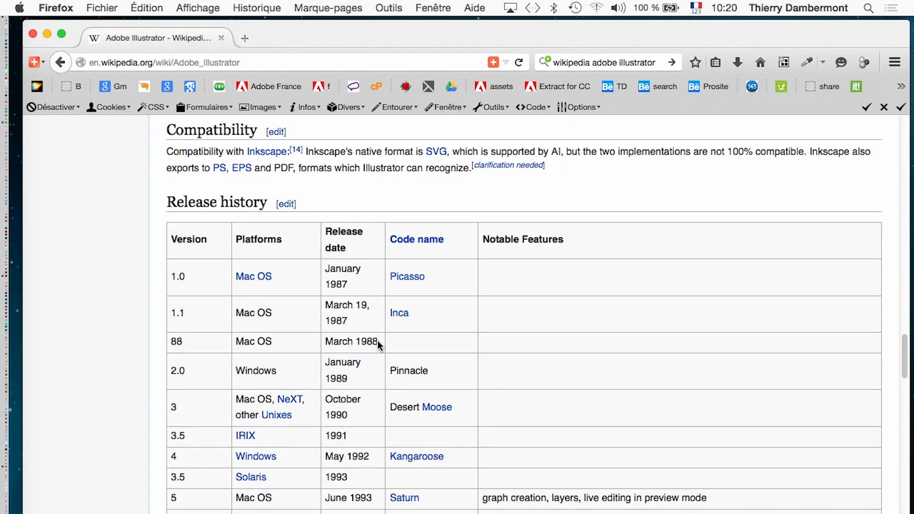
{"action": "scroll", "coordinate": [380, 345], "scroll_direction": "down", "scroll_amount": 3}
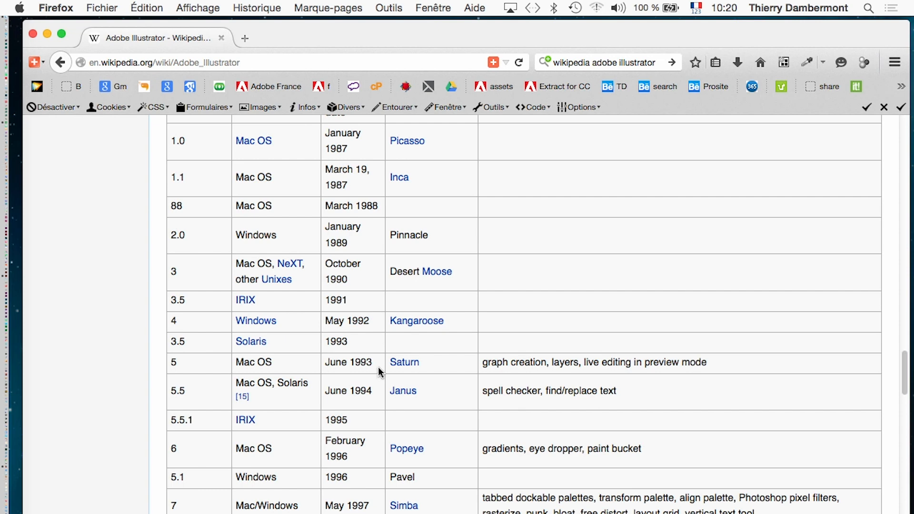
{"action": "scroll", "coordinate": [379, 374], "scroll_direction": "up", "scroll_amount": 2}
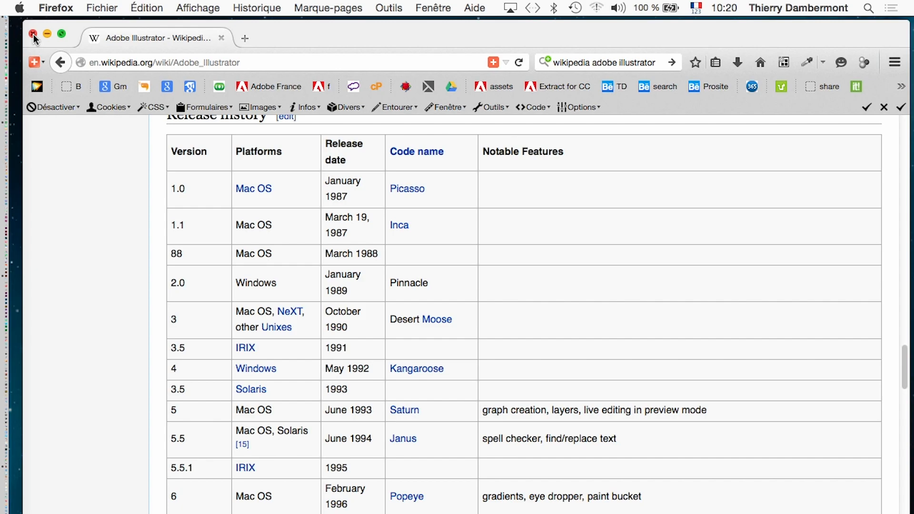
Close the browser window, return to Illustrator and shift the document window and the Tools panel further left
{"action": "left_click", "coordinate": [33, 38]}
{"action": "left_click", "coordinate": [337, 76]}
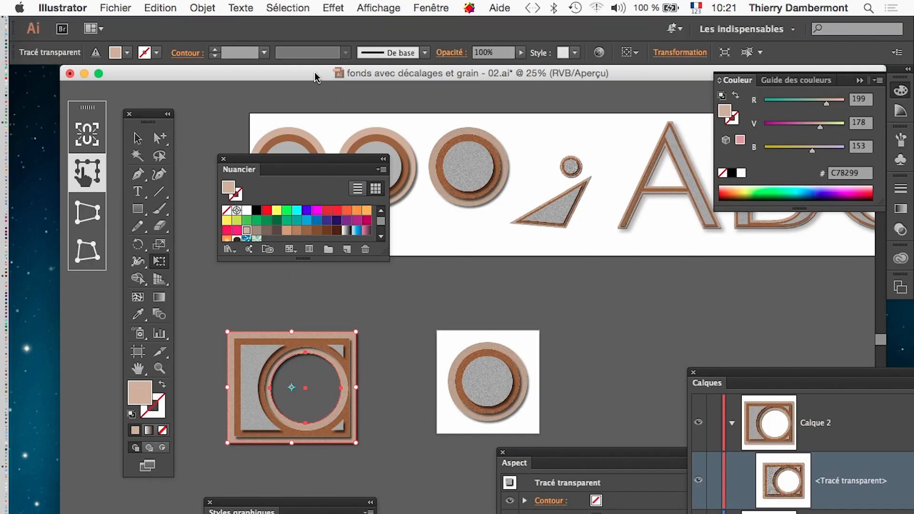
{"action": "left_click_drag", "start_coordinate": [309, 78], "coordinate": [266, 77]}
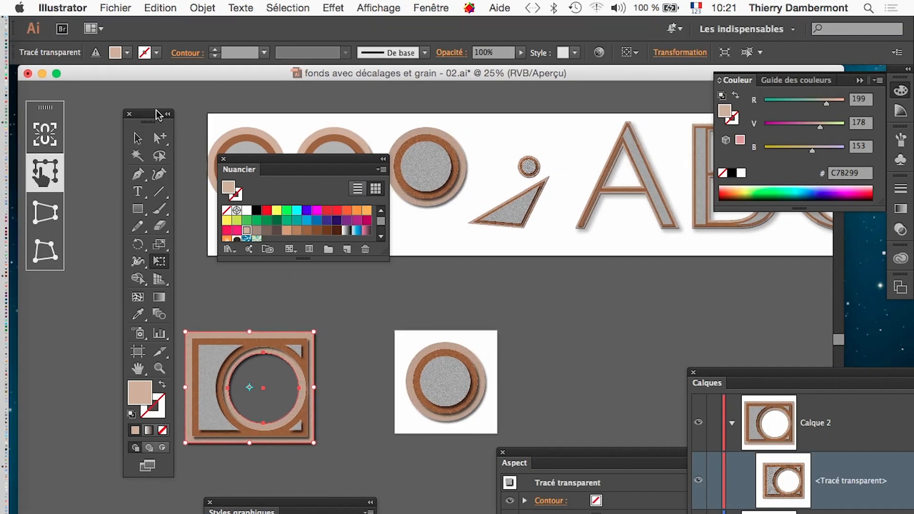
{"action": "left_click_drag", "start_coordinate": [171, 120], "coordinate": [123, 109]}
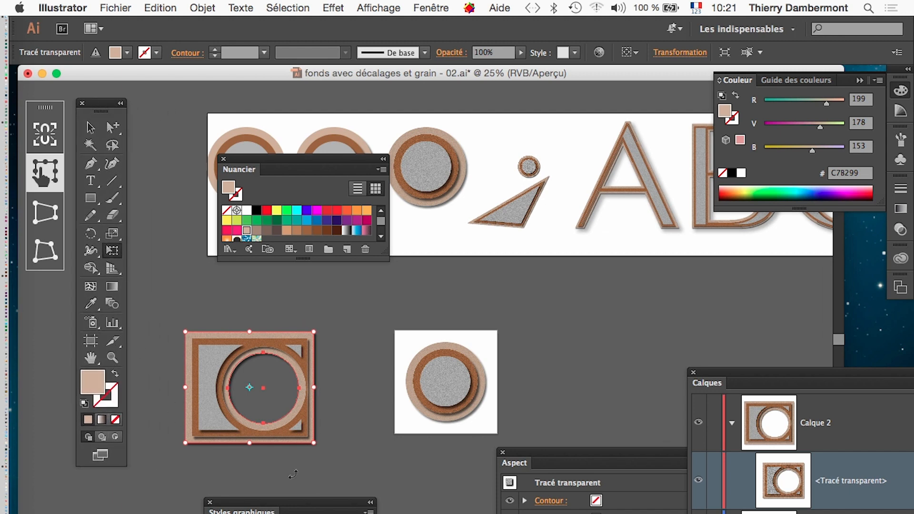
Deselect the framed rectangle artwork and clear the workspace by moving the Aspect panel aside and closing the Calques panel
{"action": "left_click", "coordinate": [90, 127]}
{"action": "left_click", "coordinate": [265, 371]}
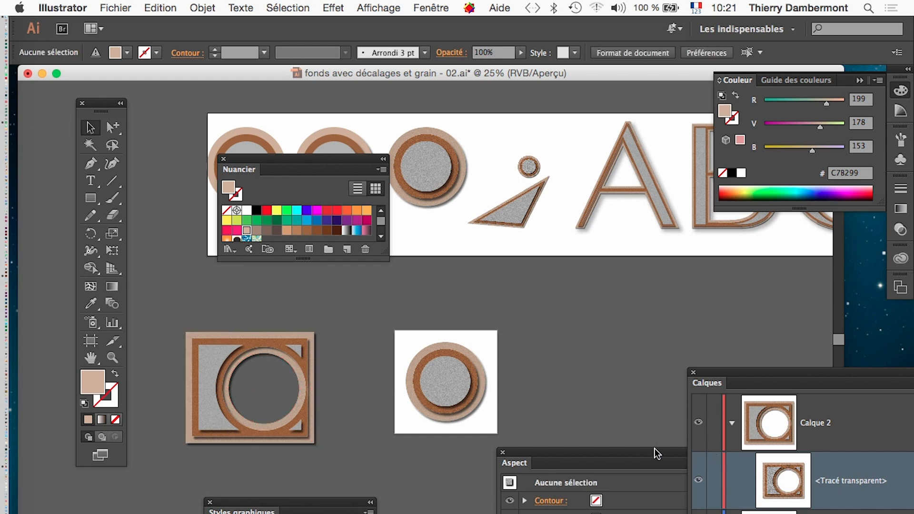
{"action": "left_click_drag", "start_coordinate": [661, 455], "coordinate": [174, 498]}
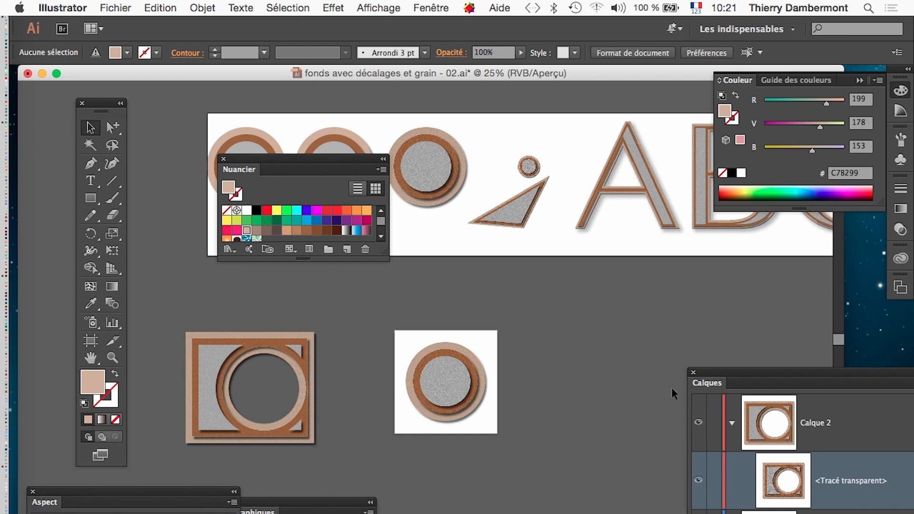
{"action": "left_click", "coordinate": [693, 372]}
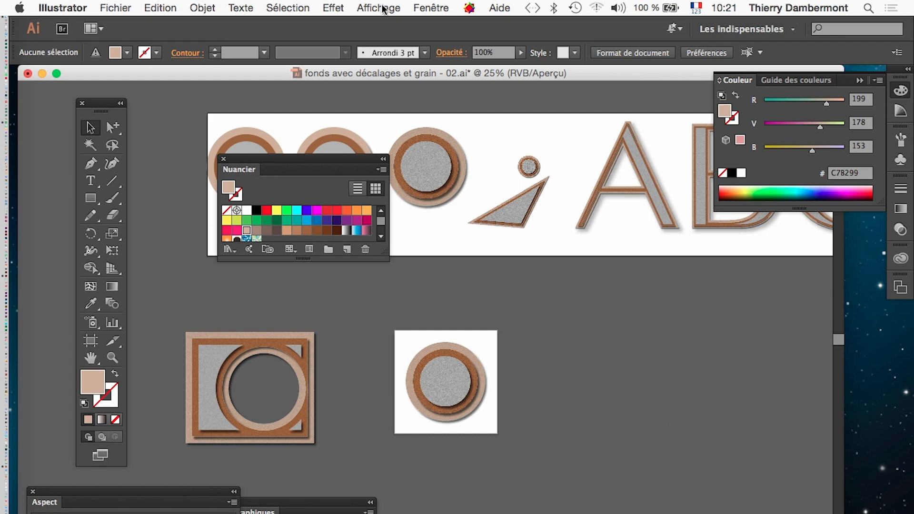
Show the Pathfinder panel and place it over the artboard, just above the empty canvas area
{"action": "left_click", "coordinate": [428, 8]}
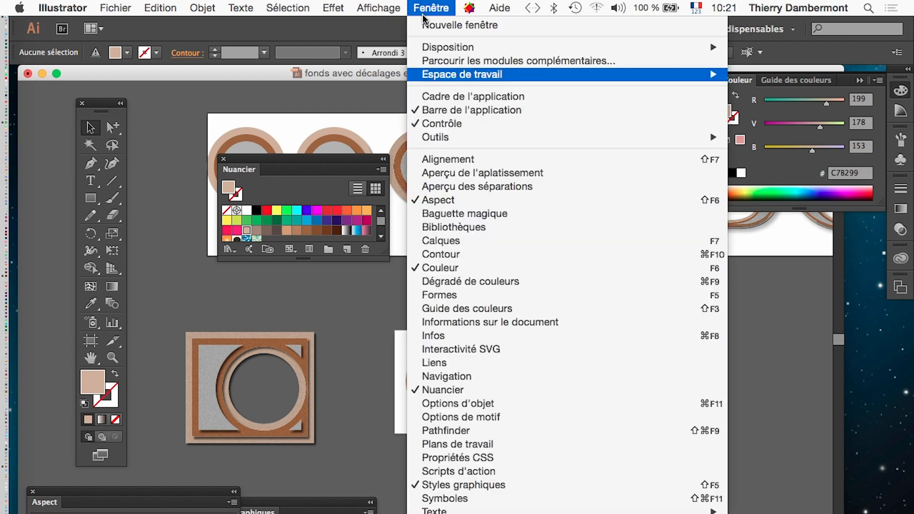
{"action": "left_click", "coordinate": [476, 430]}
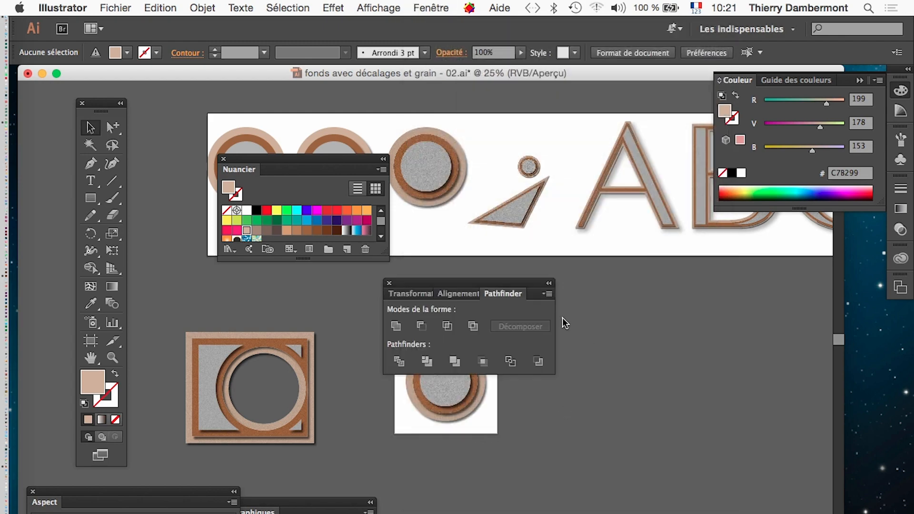
{"action": "left_click_drag", "start_coordinate": [513, 282], "coordinate": [710, 310]}
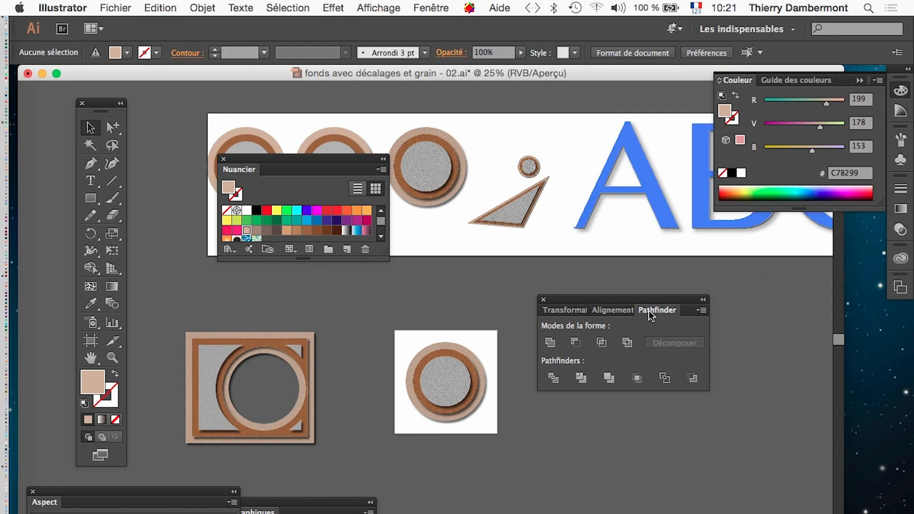
{"action": "left_click_drag", "start_coordinate": [652, 304], "coordinate": [583, 165]}
Draw a large, nearly square rectangle on the empty canvas beside the small artboard and a smaller circle inside it
{"action": "left_click", "coordinate": [91, 197]}
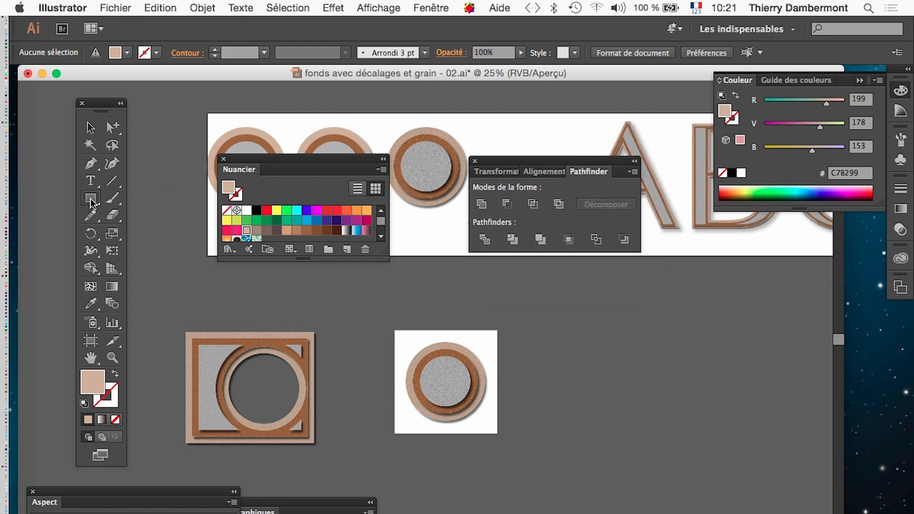
{"action": "left_click_drag", "start_coordinate": [559, 307], "coordinate": [739, 490]}
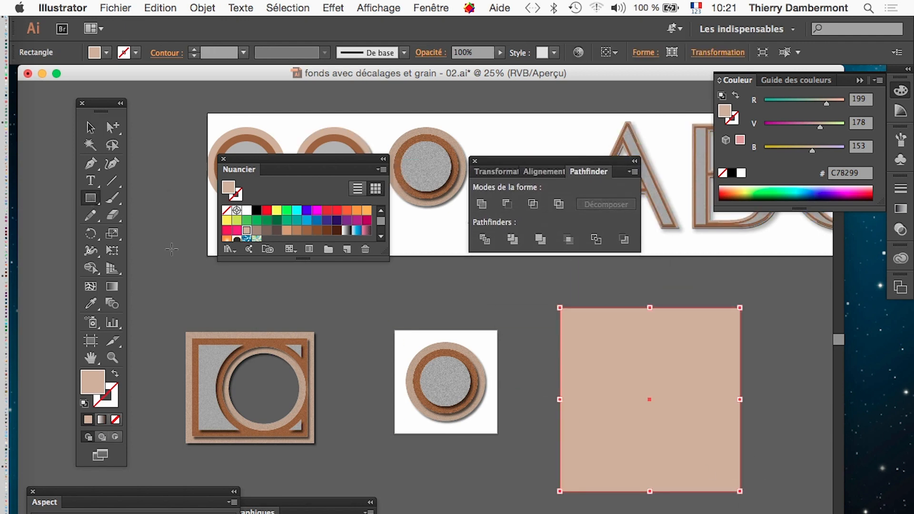
{"action": "left_click", "coordinate": [94, 200]}
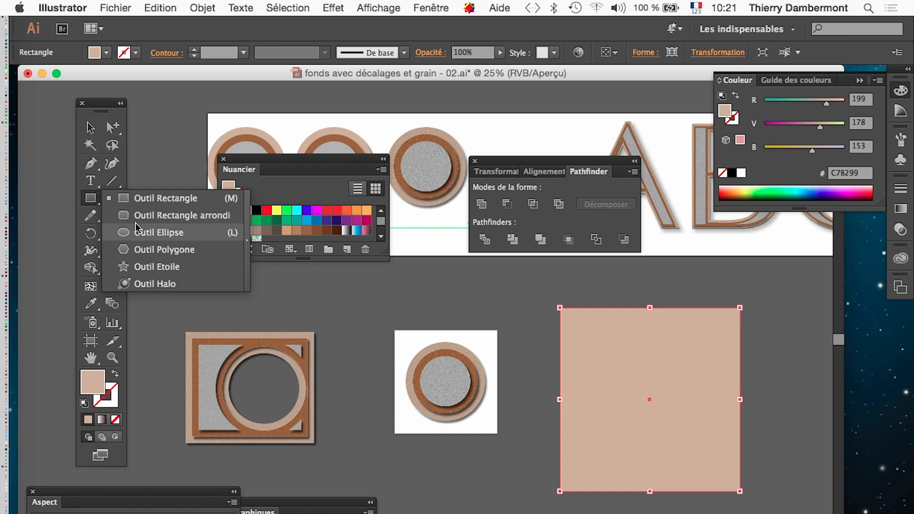
{"action": "left_click", "coordinate": [157, 232]}
{"action": "left_click_drag", "start_coordinate": [606, 351], "coordinate": [693, 439]}
Select the large rectangle and its inner circle, bring the Pathfinder panel beside them, and combine both shapes with Exclusion
{"action": "left_click", "coordinate": [92, 128]}
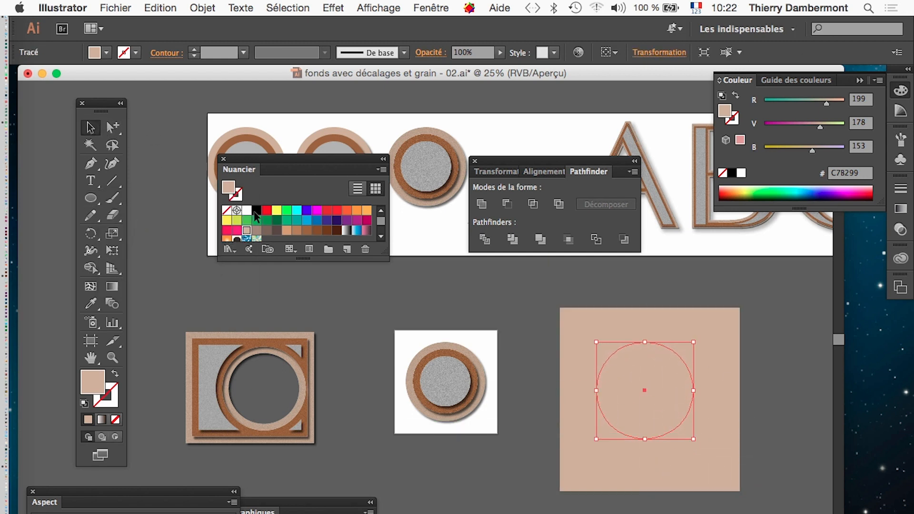
{"action": "left_click", "coordinate": [541, 330]}
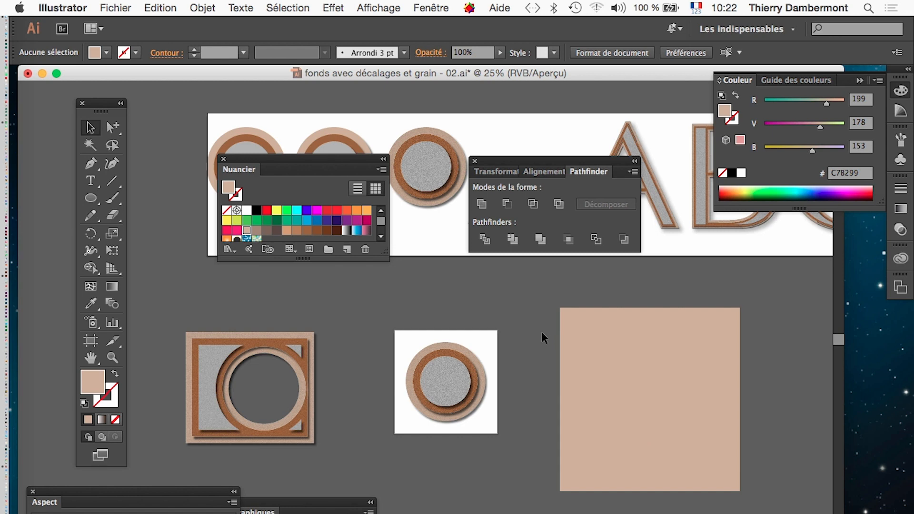
{"action": "left_click_drag", "start_coordinate": [541, 331], "coordinate": [698, 456]}
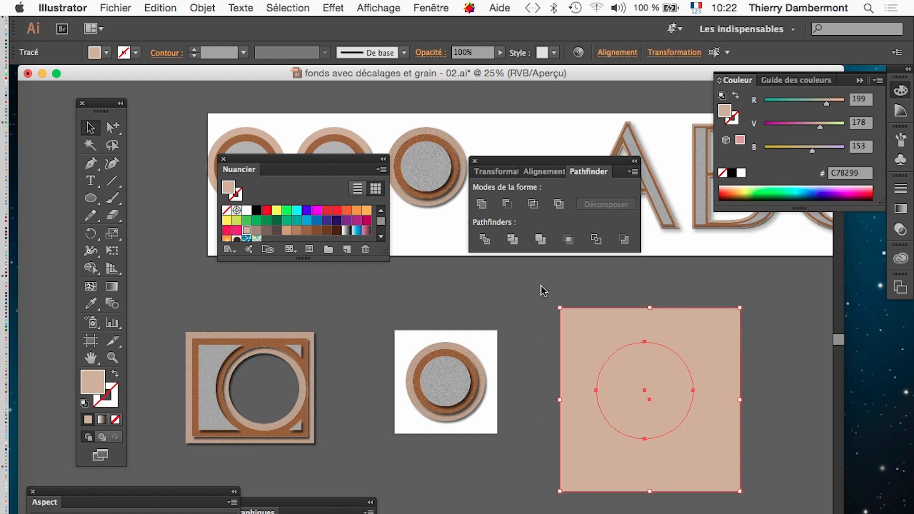
{"action": "left_click_drag", "start_coordinate": [522, 162], "coordinate": [539, 188]}
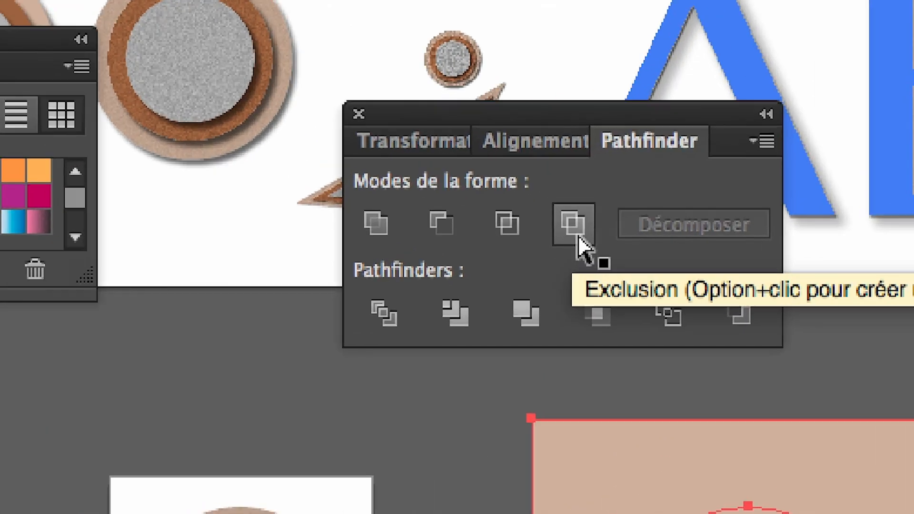
{"action": "left_click", "coordinate": [577, 232]}
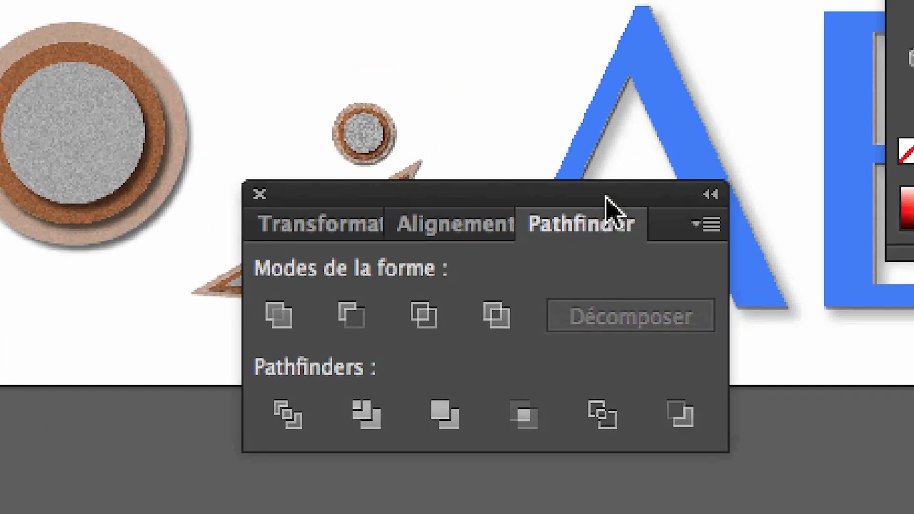
{"action": "left_click_drag", "start_coordinate": [685, 98], "coordinate": [389, 451]}
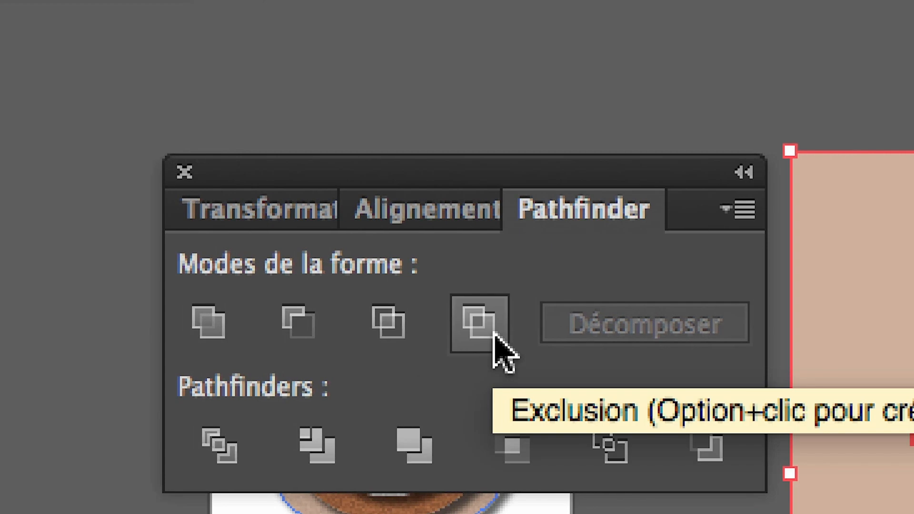
{"action": "left_click", "coordinate": [495, 338]}
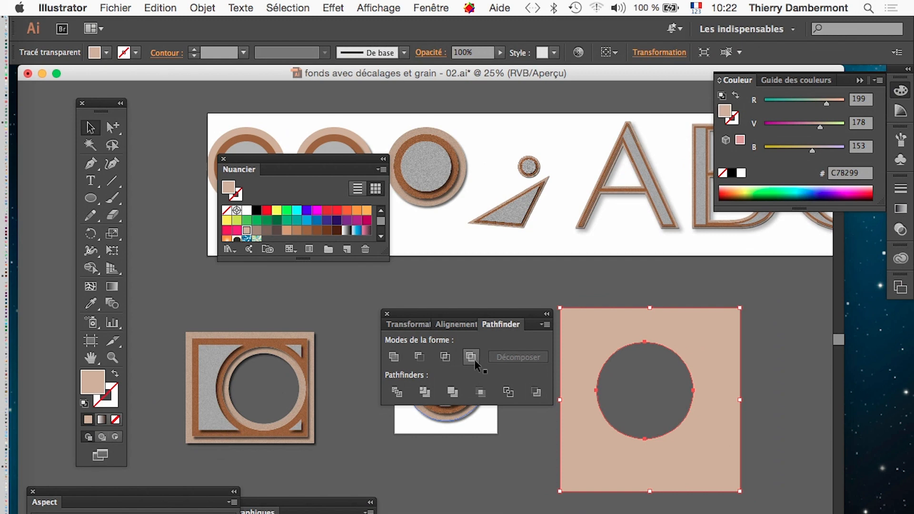
Shift the Pathfinder panel slightly away from the pierced rectangle and examine its additional options, including the compound shape commands
{"action": "left_click_drag", "start_coordinate": [484, 318], "coordinate": [458, 296]}
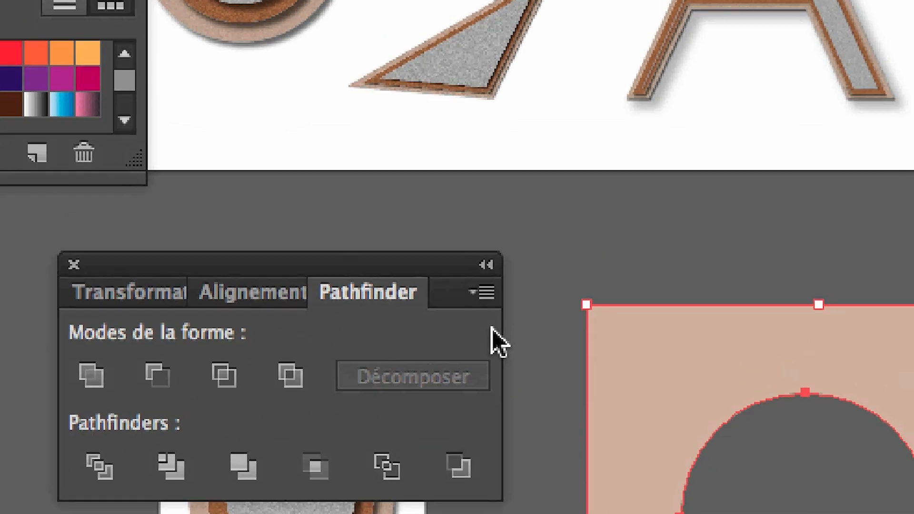
{"action": "left_click", "coordinate": [513, 192]}
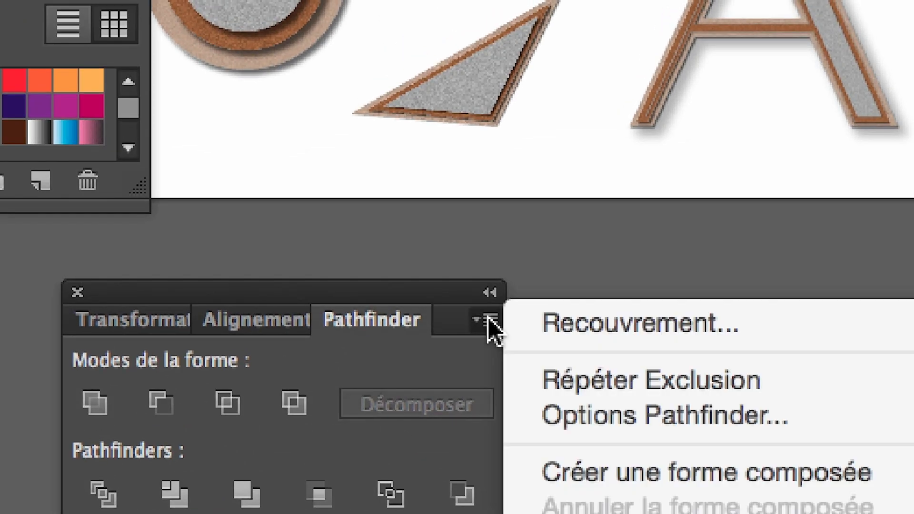
{"action": "left_click", "coordinate": [466, 354]}
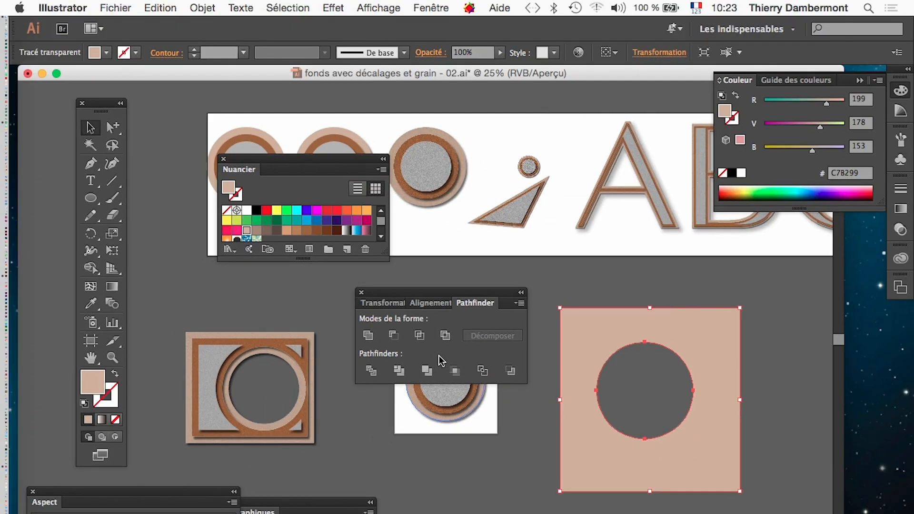
{"action": "left_click", "coordinate": [519, 303]}
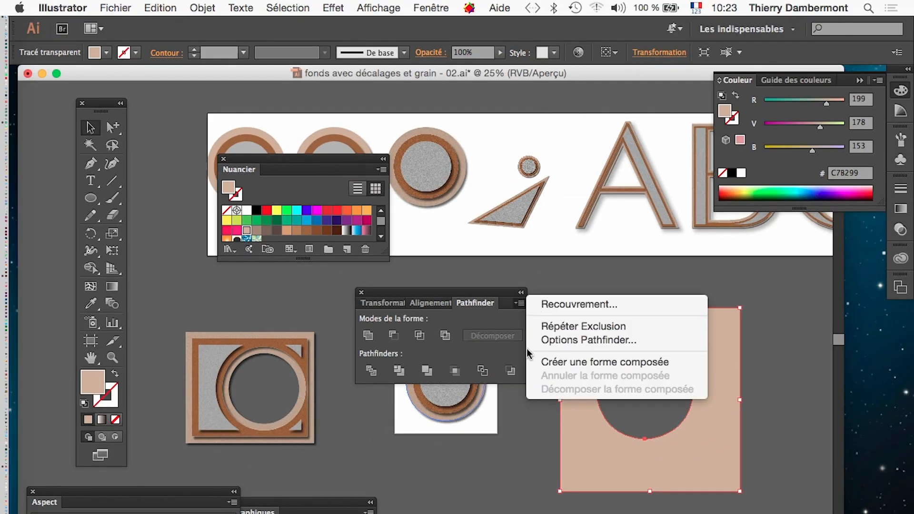
{"action": "left_click", "coordinate": [505, 352]}
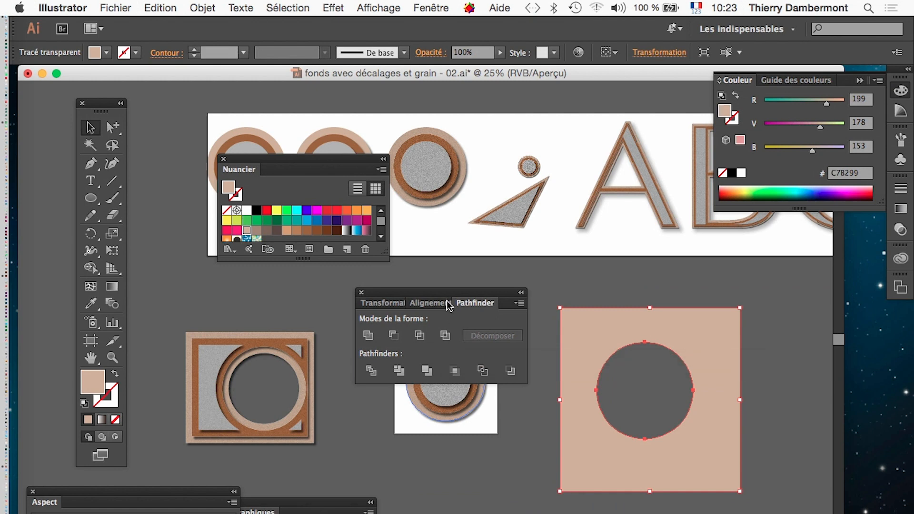
Move the Pathfinder panel further left, clear of the pierced rectangle, and deselect the artwork
{"action": "left_click_drag", "start_coordinate": [582, 199], "coordinate": [523, 200]}
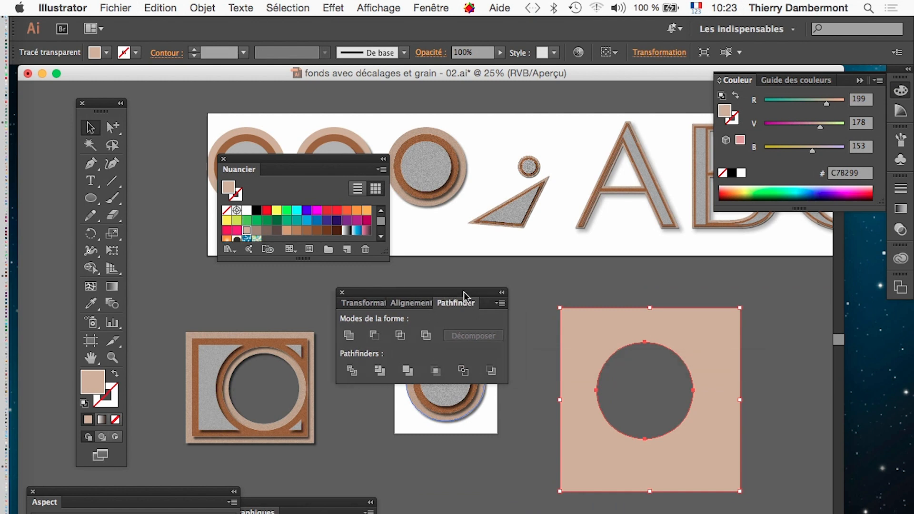
{"action": "left_click_drag", "start_coordinate": [463, 291], "coordinate": [416, 282]}
{"action": "left_click", "coordinate": [546, 303]}
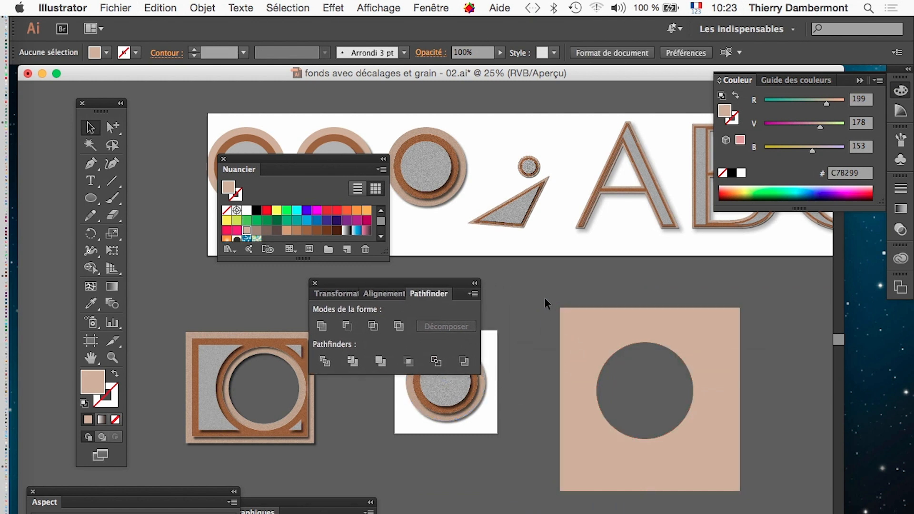
Move only the circle of the Exclusion shape right so it straddles the rectangle's right edge, and reposition the whole shape
{"action": "left_click", "coordinate": [569, 358]}
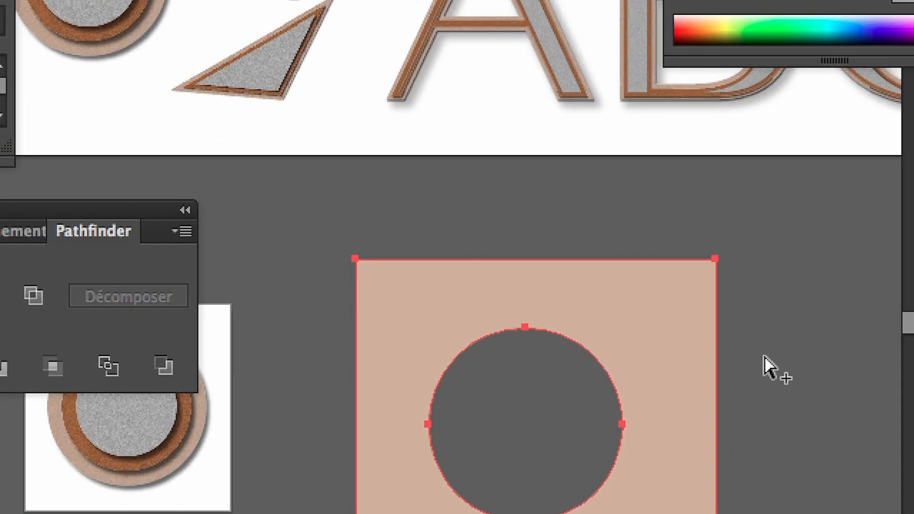
{"action": "left_click", "coordinate": [764, 357]}
{"action": "left_click", "coordinate": [709, 367]}
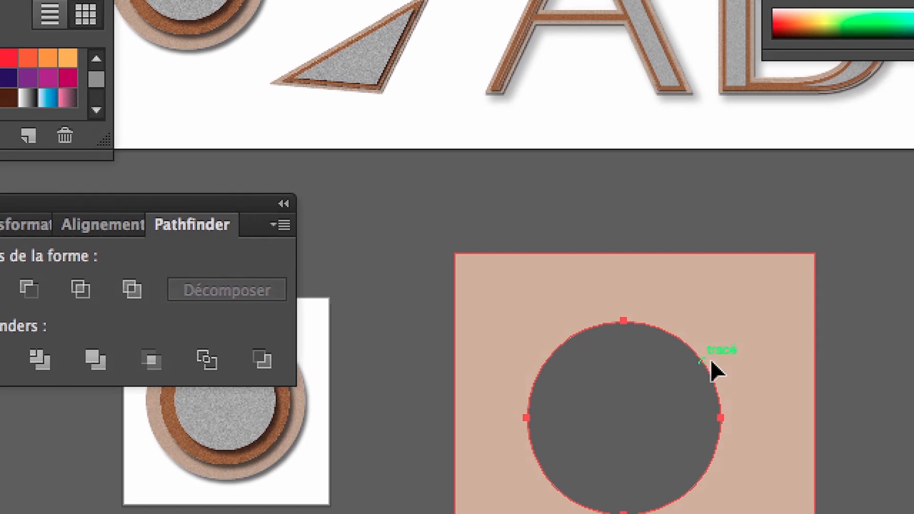
{"action": "left_click_drag", "start_coordinate": [710, 367], "coordinate": [876, 388]}
{"action": "left_click", "coordinate": [835, 327]}
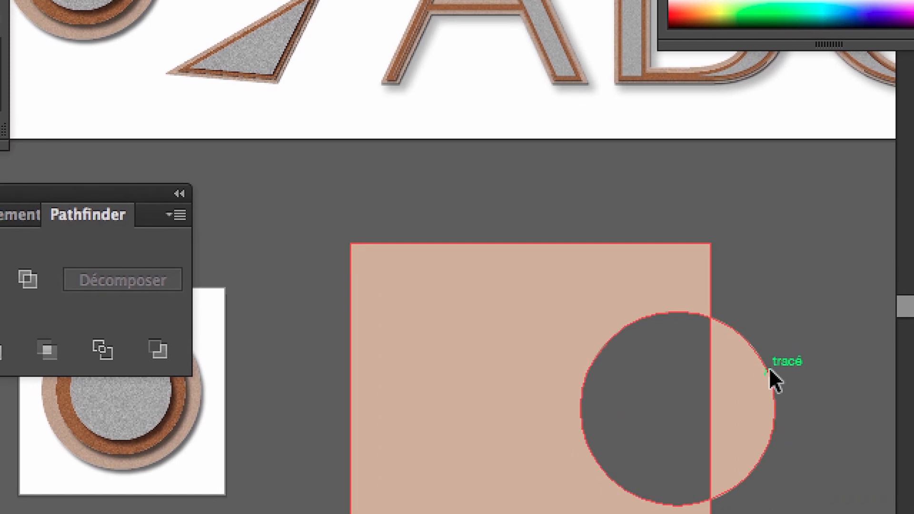
{"action": "left_click_drag", "start_coordinate": [771, 371], "coordinate": [783, 374]}
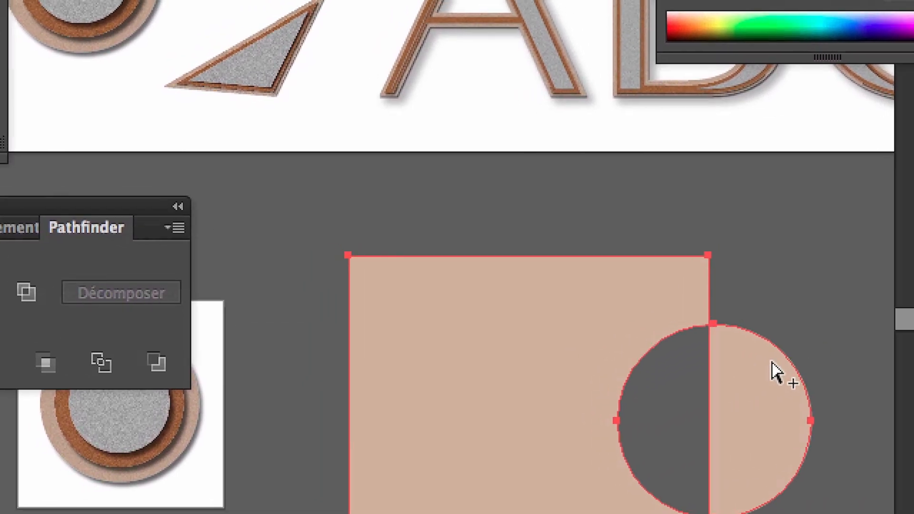
{"action": "left_click_drag", "start_coordinate": [781, 372], "coordinate": [686, 393]}
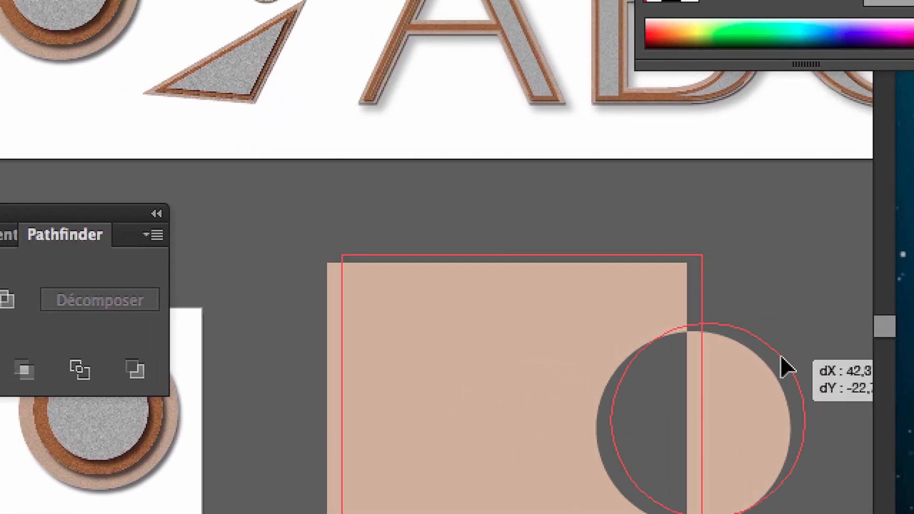